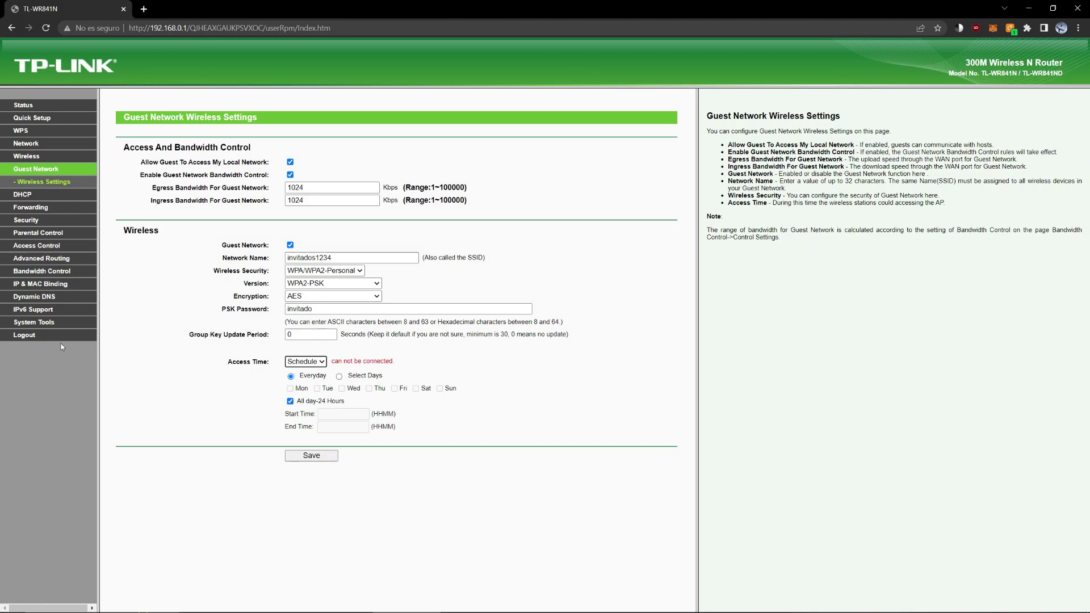
Reload the guest network settings page and highlight its page heading
{"action": "left_click", "coordinate": [52, 186]}
{"action": "left_click_drag", "start_coordinate": [124, 117], "coordinate": [257, 117]}
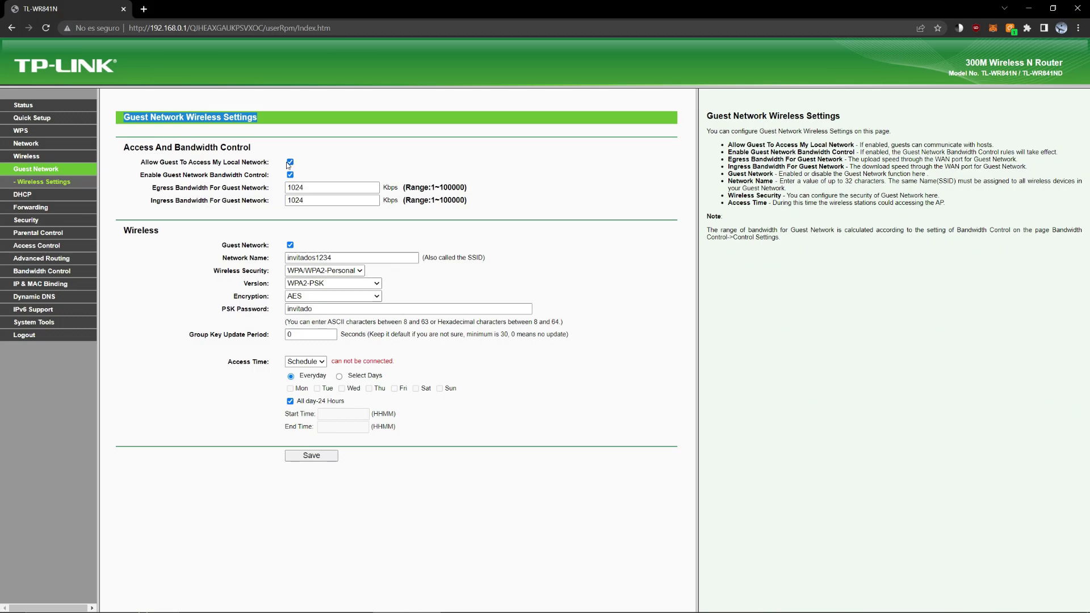
Go to the Guest Network page and allow guests to access the local network
{"action": "left_click", "coordinate": [23, 157]}
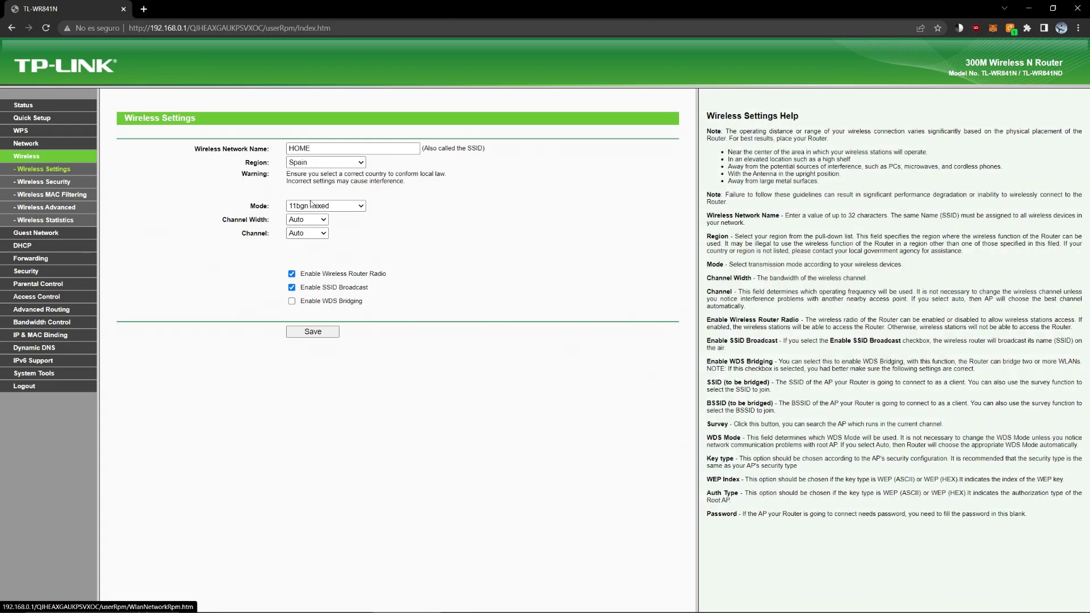
{"action": "left_click", "coordinate": [36, 233]}
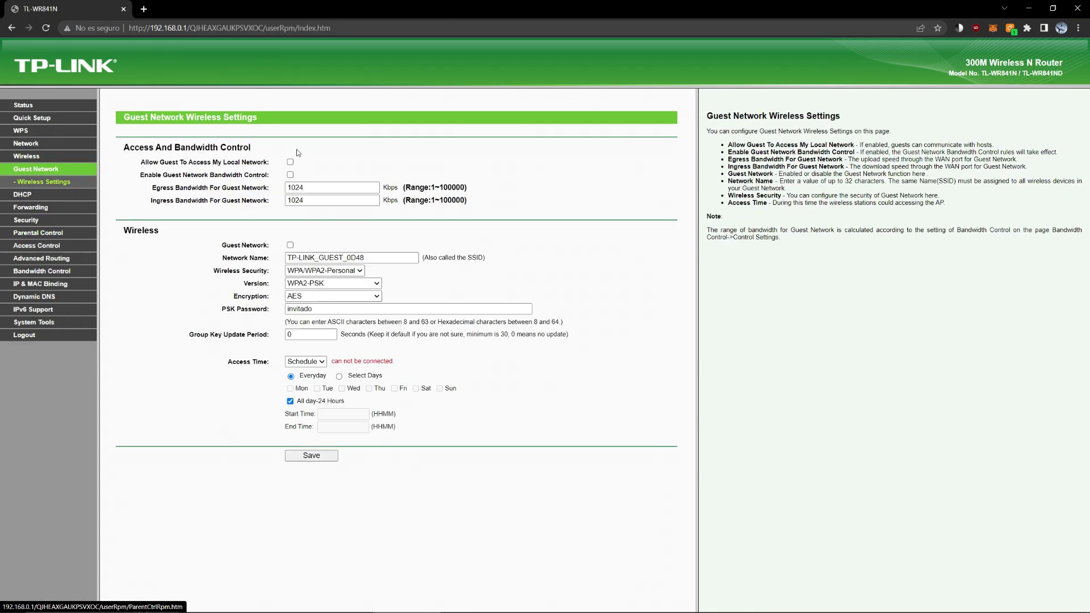
{"action": "left_click", "coordinate": [290, 163]}
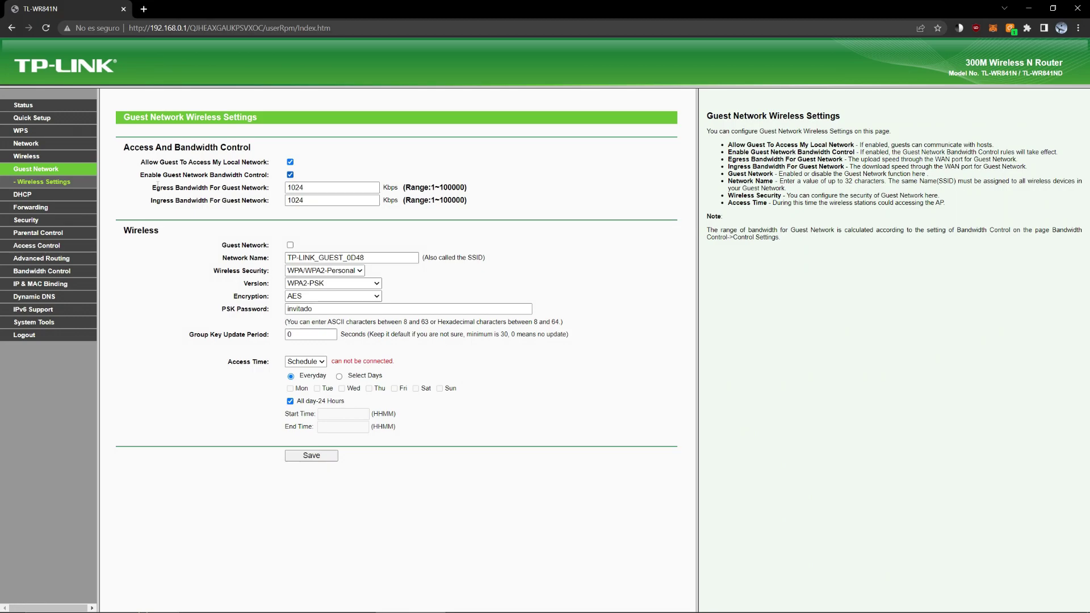
Set the guest egress and ingress bandwidth limits to 10240 Kbps
{"action": "left_click", "coordinate": [320, 190]}
{"action": "type", "text": "0"}
{"action": "left_click", "coordinate": [337, 197]}
Enable the guest network and rename it 'invitado'
{"action": "left_click", "coordinate": [291, 246]}
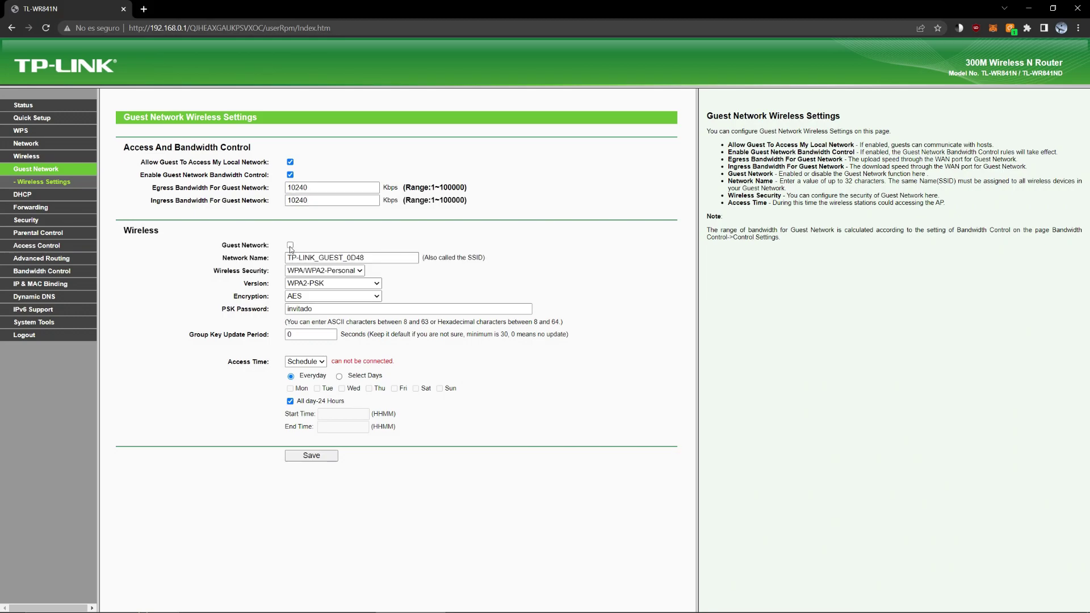
{"action": "triple_click", "coordinate": [394, 257]}
{"action": "type", "text": "invitado"}
Keep WPA/WPA2-Personal security with AES encryption and select the current PSK password
{"action": "left_click", "coordinate": [333, 271]}
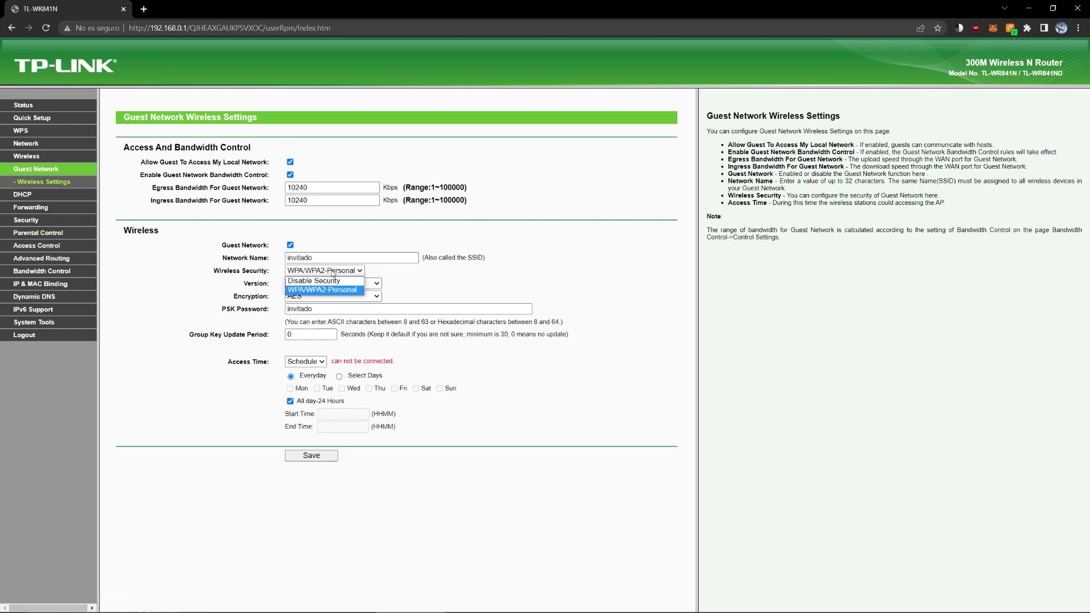
{"action": "left_click", "coordinate": [325, 290]}
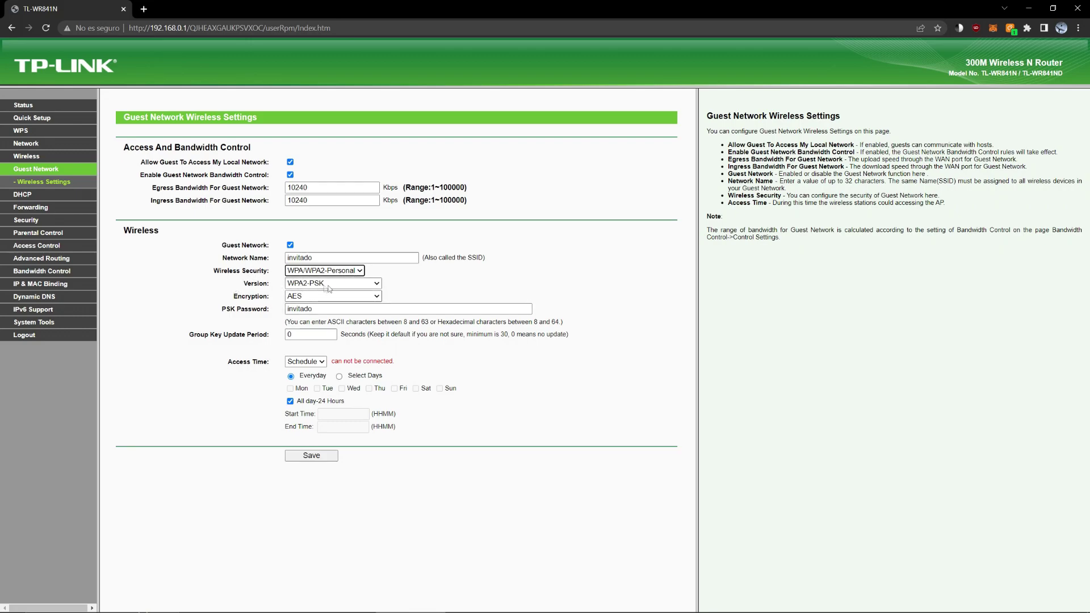
{"action": "left_click", "coordinate": [308, 298]}
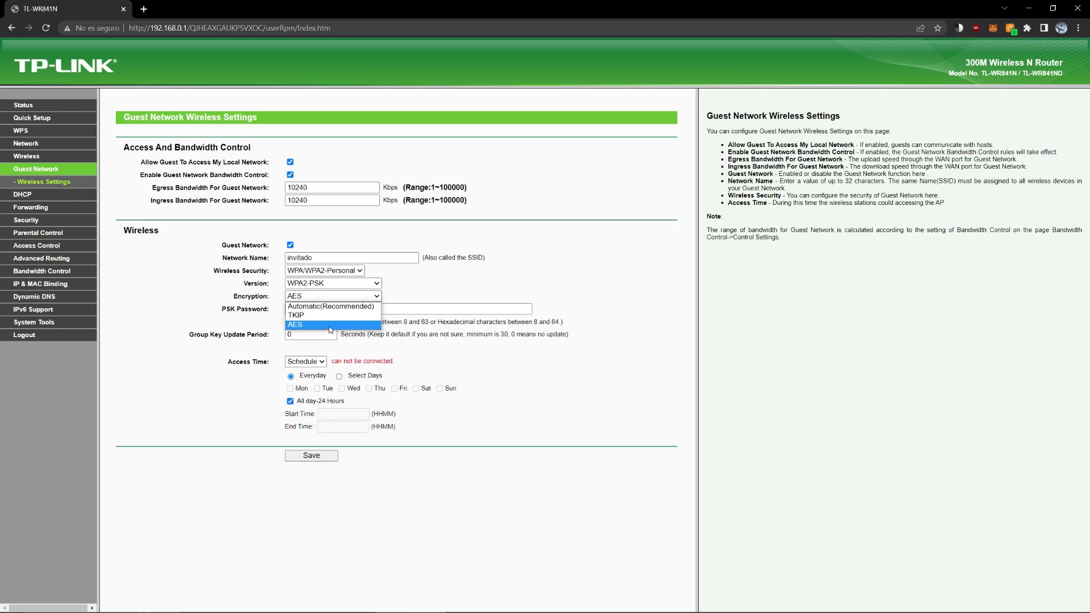
{"action": "left_click", "coordinate": [331, 325]}
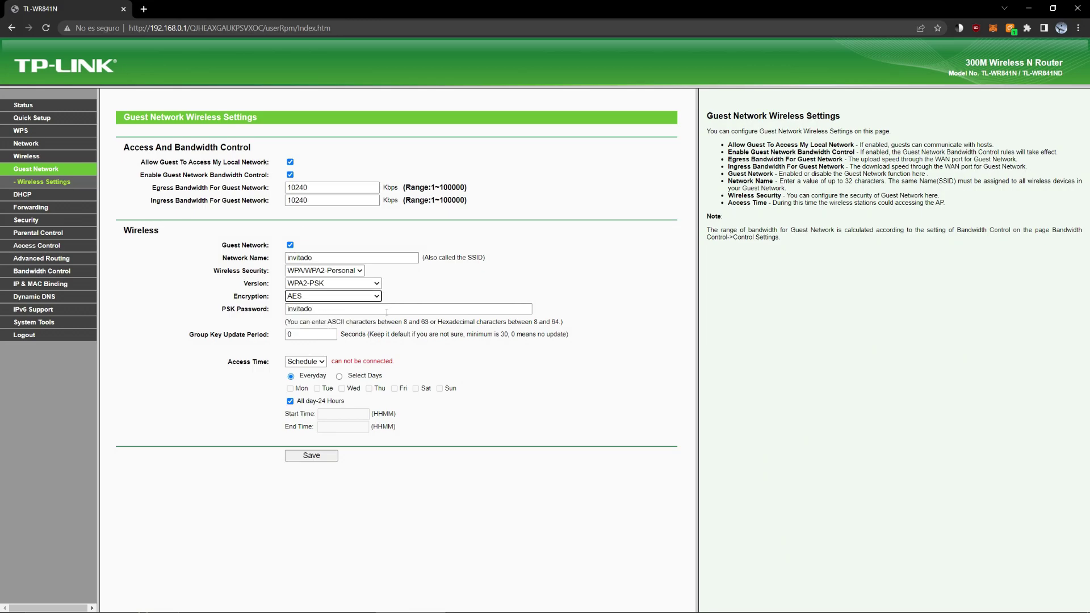
{"action": "double_click", "coordinate": [338, 310]}
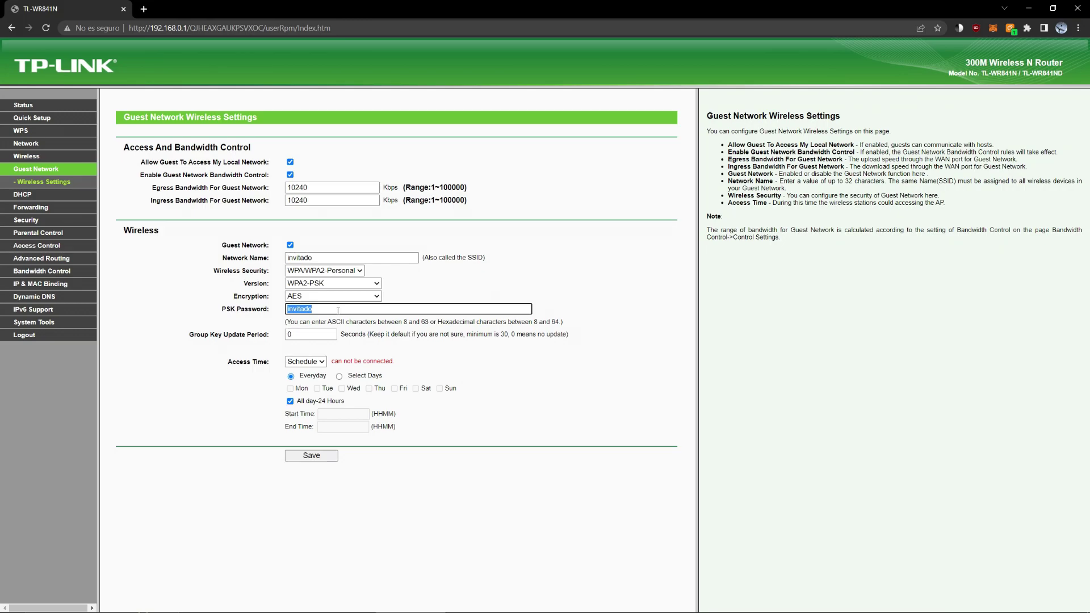
Enter a new nine-digit PSK password for the guest network
{"action": "type", "text": "123456789"}
{"action": "left_click", "coordinate": [341, 378]}
{"action": "left_click", "coordinate": [340, 378]}
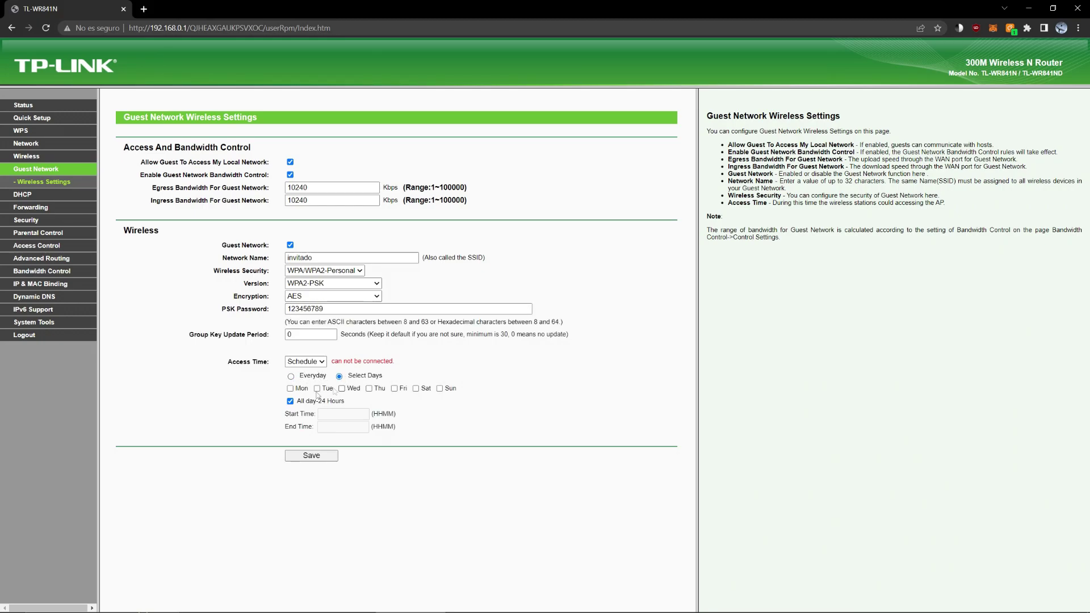
{"action": "left_click", "coordinate": [290, 389]}
{"action": "left_click", "coordinate": [317, 389]}
{"action": "left_click", "coordinate": [342, 389]}
{"action": "left_click", "coordinate": [369, 389]}
{"action": "left_click", "coordinate": [394, 389]}
{"action": "left_click", "coordinate": [305, 335]}
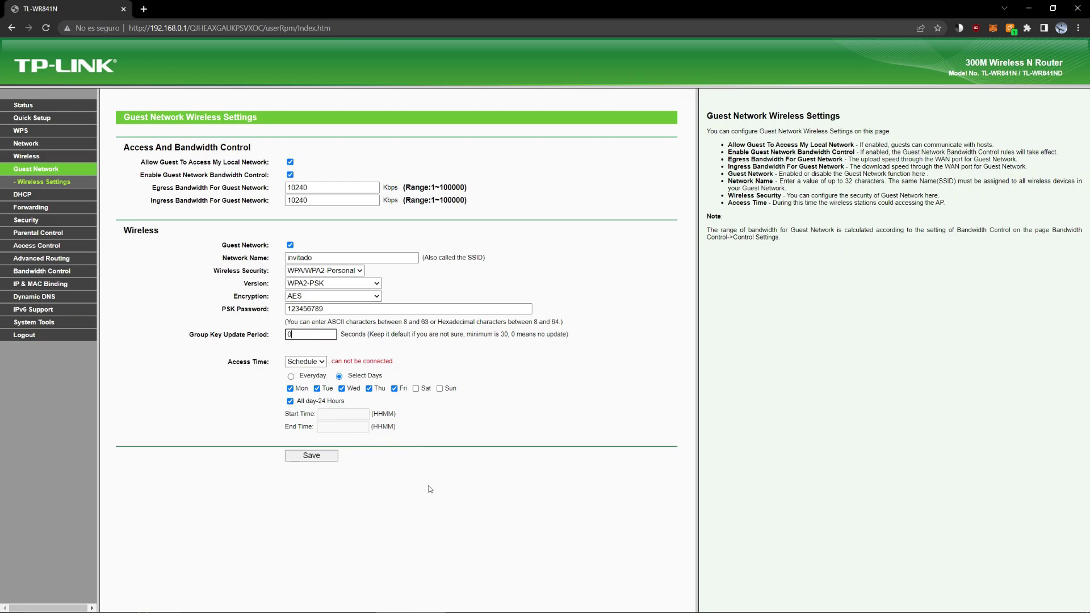
{"action": "left_click", "coordinate": [290, 376]}
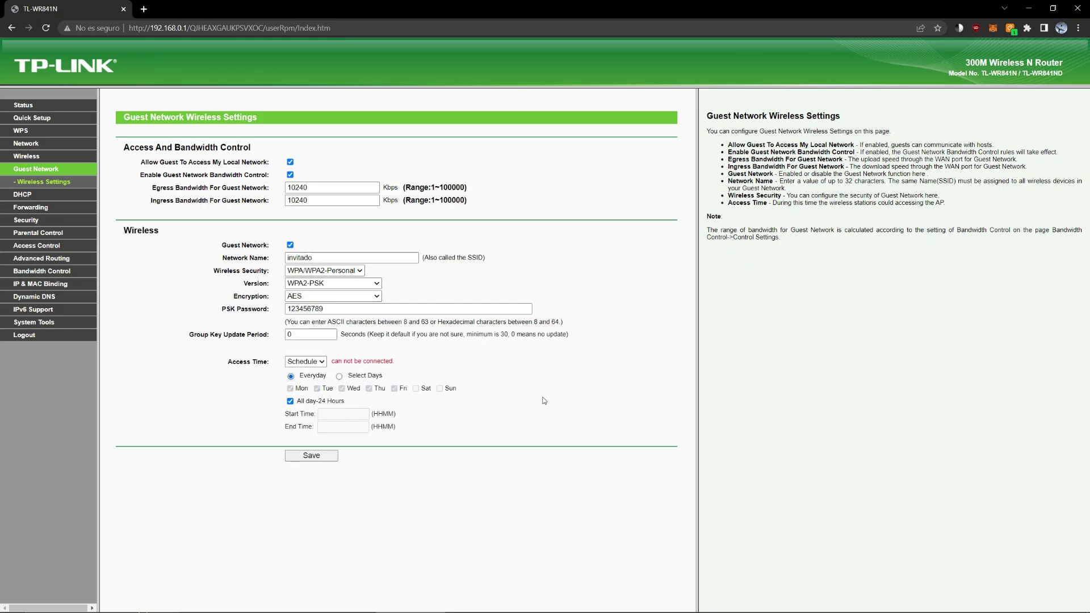
Try a Timeout access time with the minutes set to 15
{"action": "left_click", "coordinate": [322, 362]}
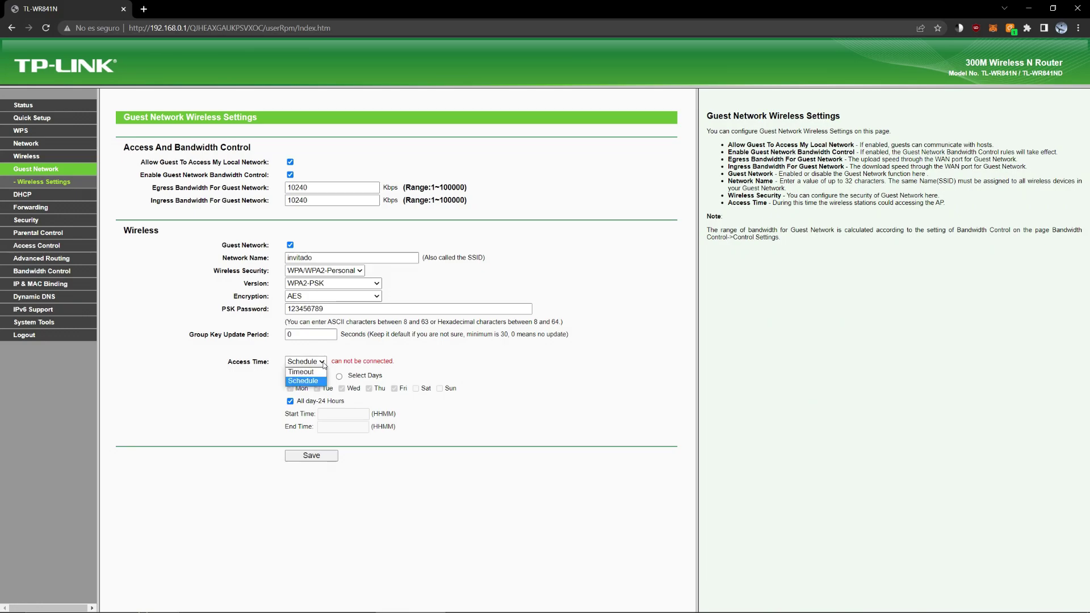
{"action": "left_click", "coordinate": [330, 378]}
{"action": "left_click", "coordinate": [379, 377]}
{"action": "key", "text": "BackSpace"}
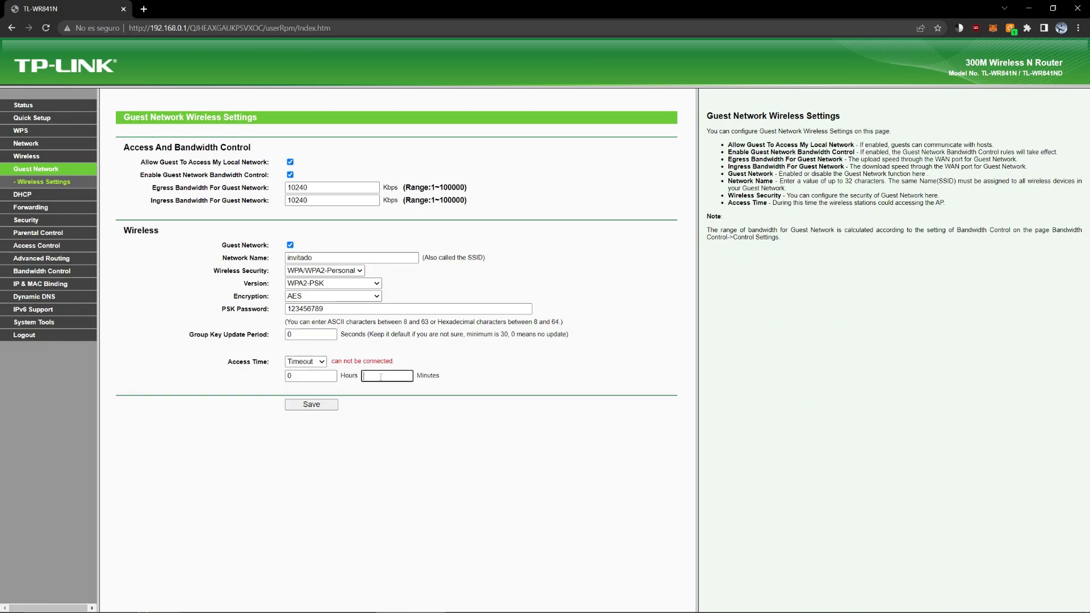
{"action": "type", "text": "15"}
{"action": "left_click", "coordinate": [304, 376]}
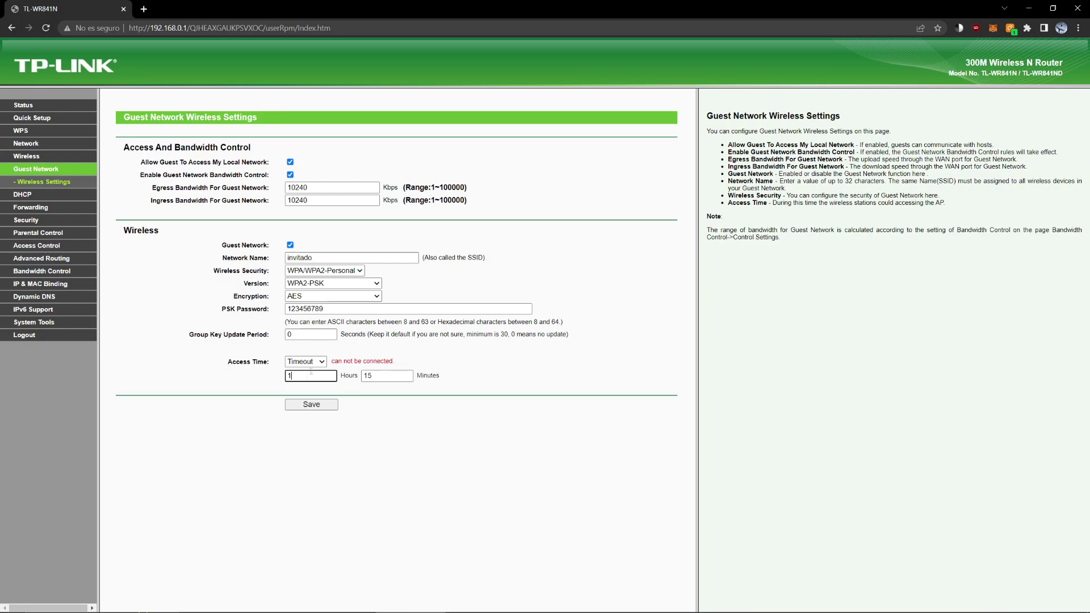
Return Access Time to Schedule and save the guest network settings
{"action": "left_click", "coordinate": [308, 363]}
{"action": "left_click", "coordinate": [309, 383]}
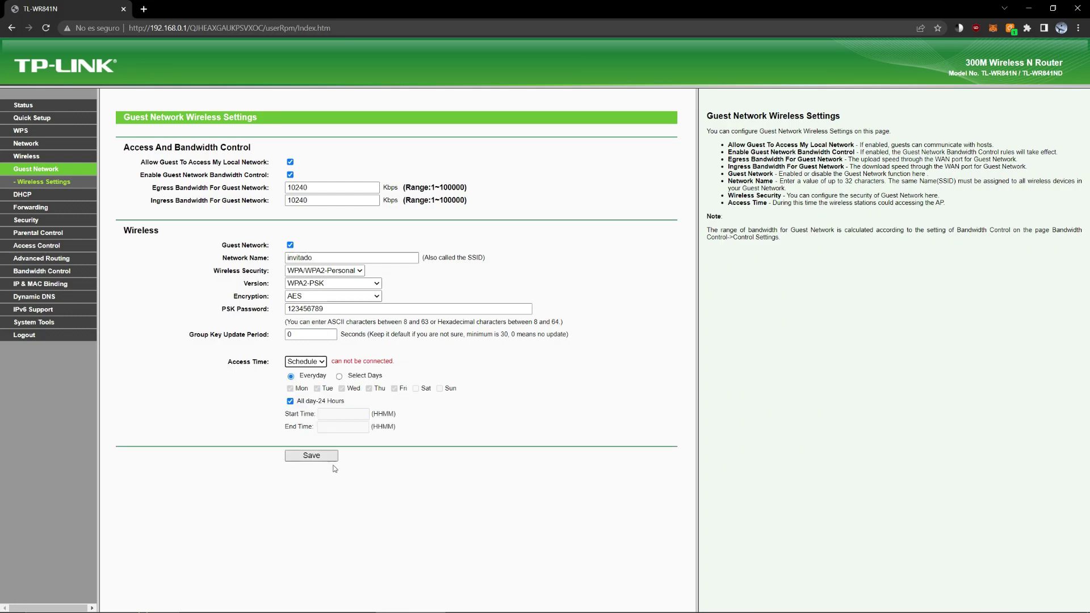
{"action": "left_click", "coordinate": [329, 463]}
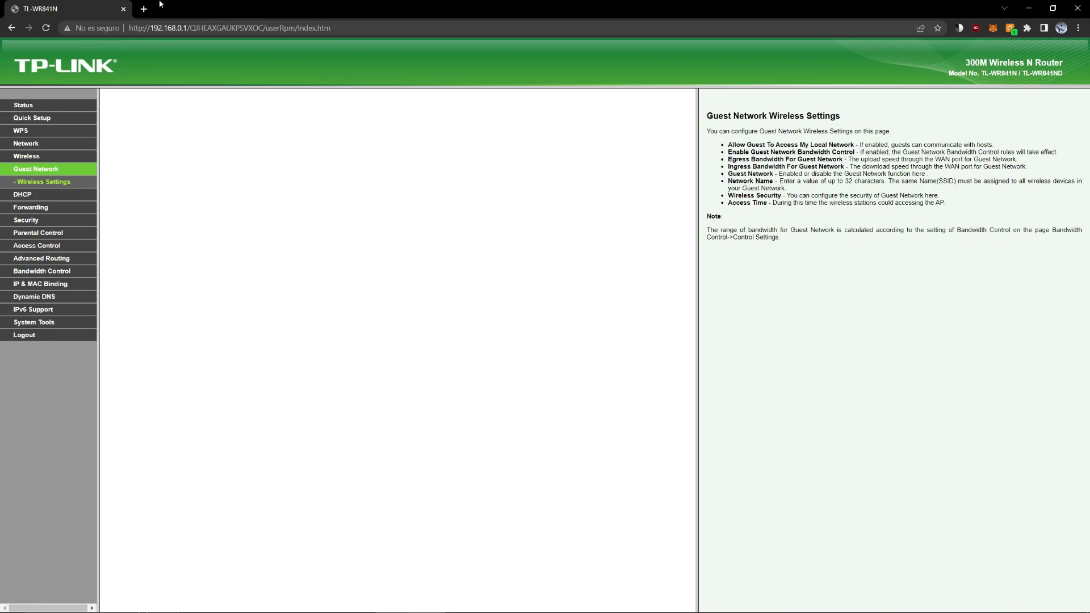
Reopen the Guest Network page and show the Windows Wi-Fi network list
{"action": "left_click", "coordinate": [24, 195]}
{"action": "left_click", "coordinate": [31, 169]}
{"action": "mouse_move", "coordinate": [982, 607]}
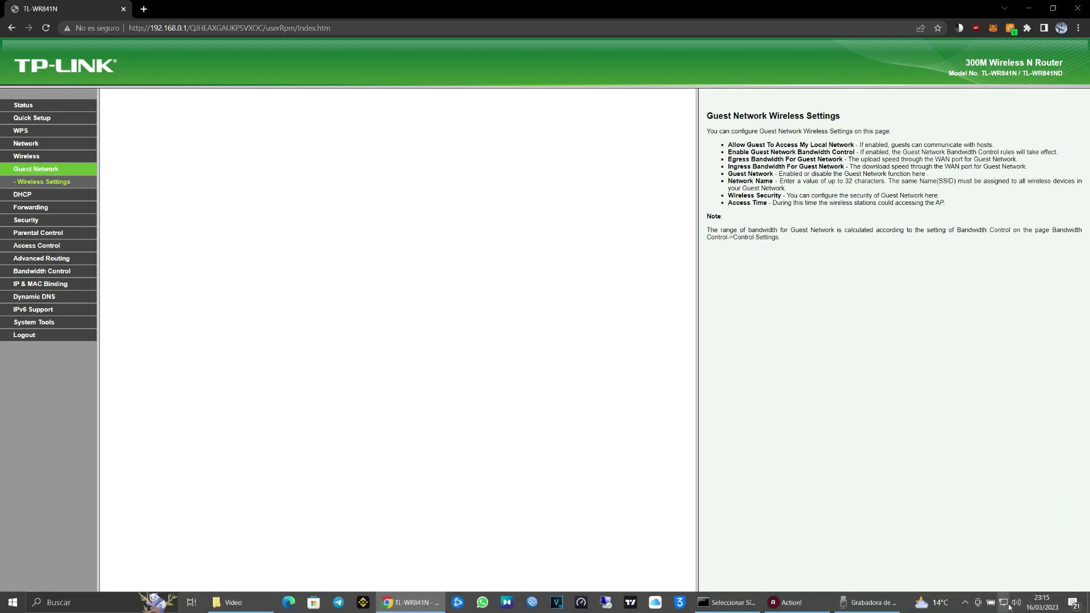
{"action": "left_click", "coordinate": [1004, 602]}
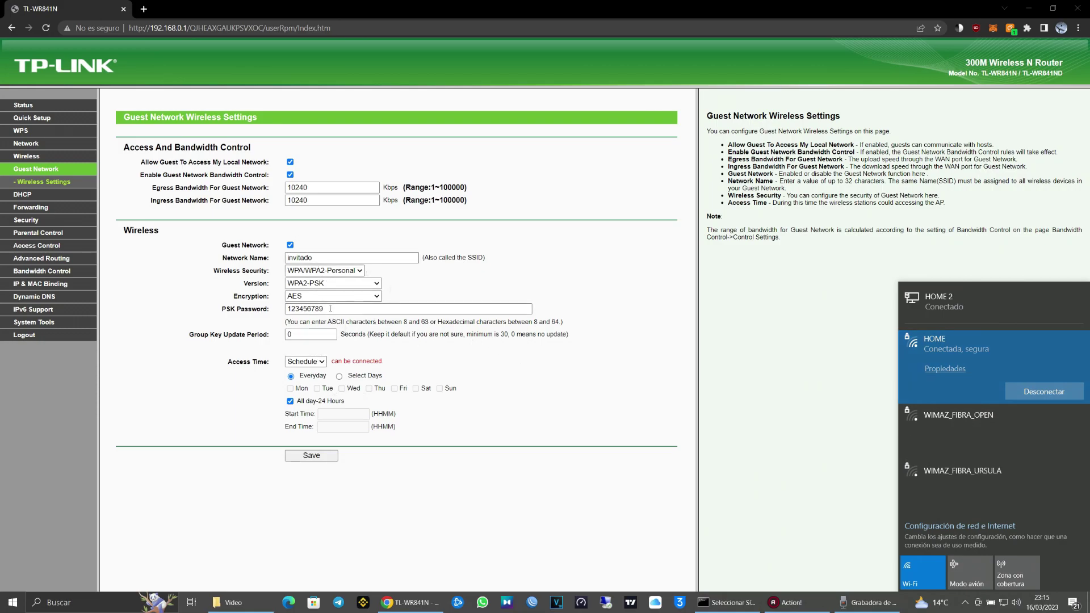
Copy the guest PSK password and connect Windows to 'invitado' with it
{"action": "double_click", "coordinate": [359, 309]}
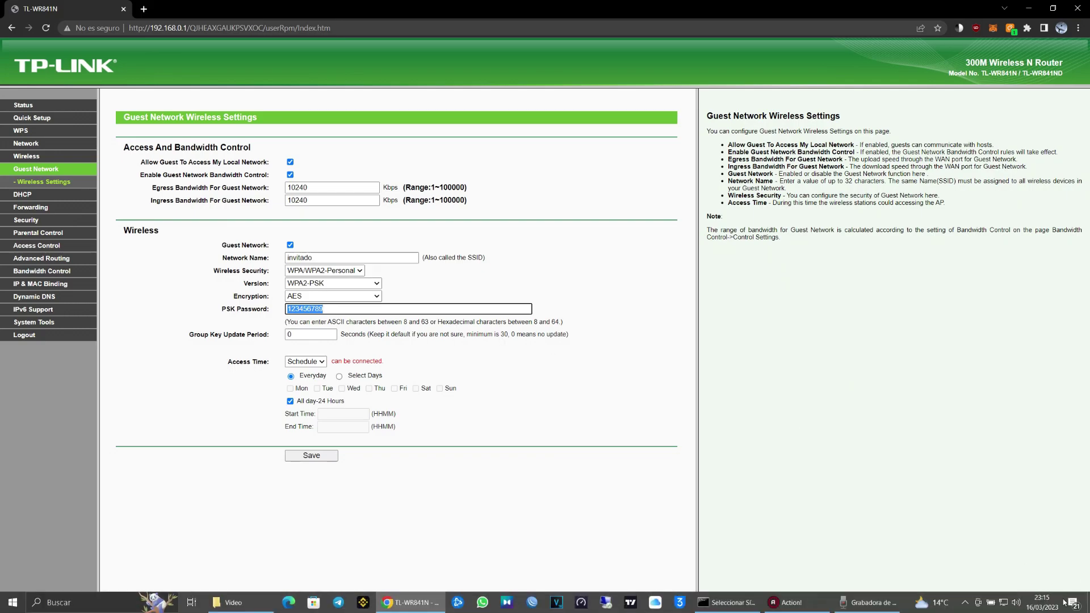
{"action": "left_click", "coordinate": [1004, 603]}
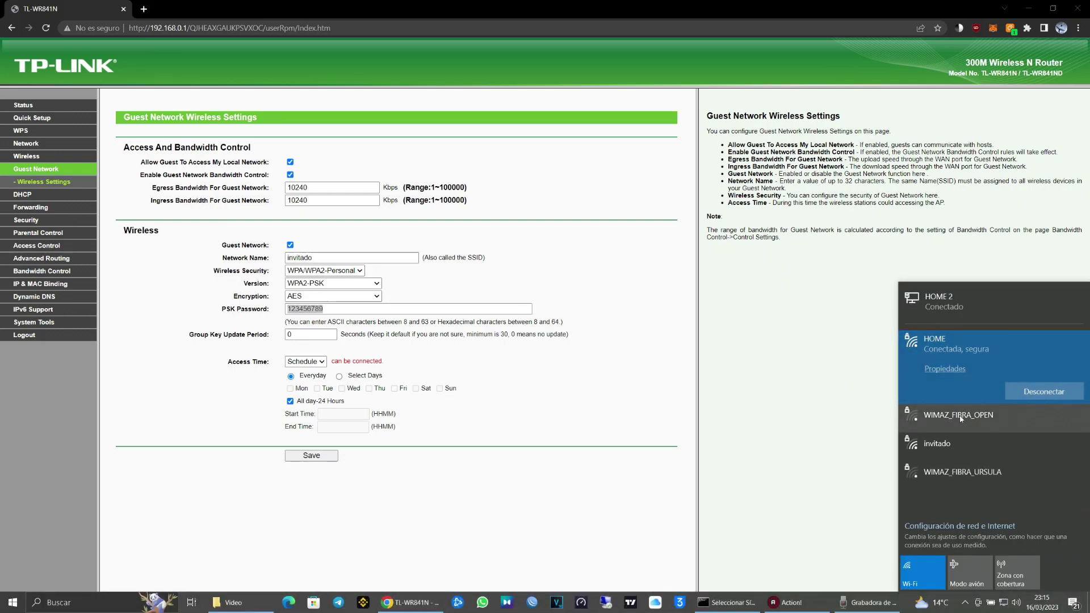
{"action": "left_click", "coordinate": [976, 448]}
{"action": "left_click", "coordinate": [1047, 445]}
{"action": "key", "text": "ctrl+v"}
{"action": "left_click", "coordinate": [978, 465]}
Answer the network discovery prompt, close the Wi-Fi list, and run the speed test (9.89/9.80 Mbps)
{"action": "left_click", "coordinate": [927, 498]}
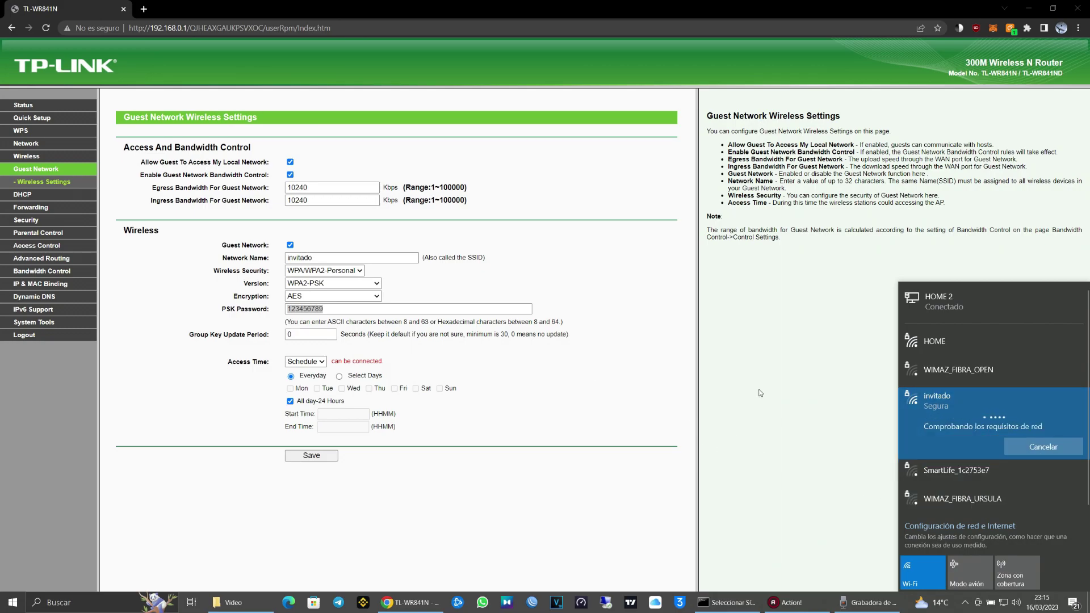
{"action": "left_click", "coordinate": [758, 390]}
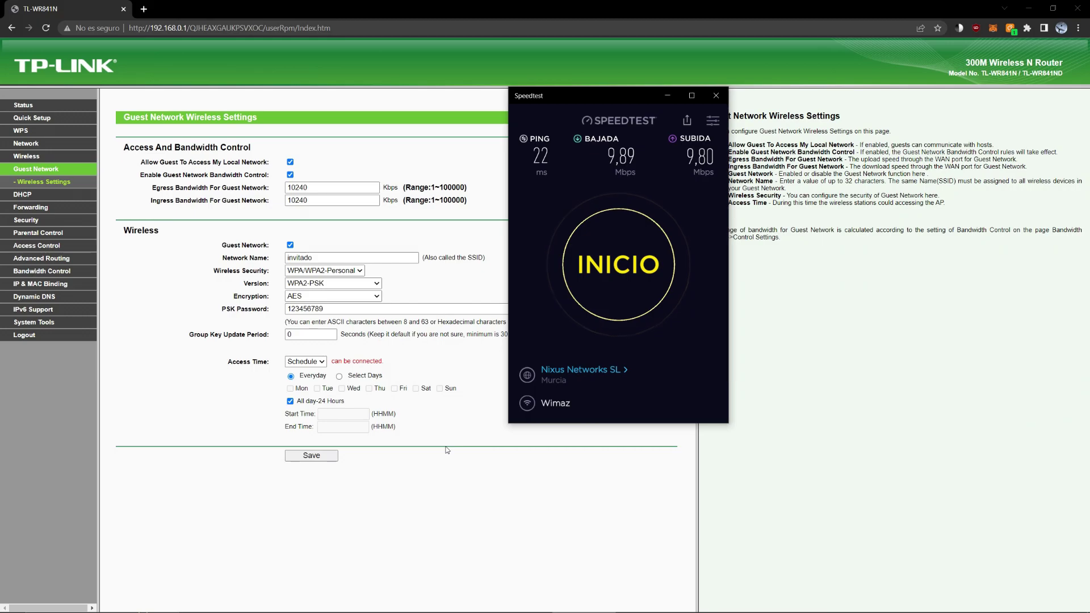
{"action": "mouse_move", "coordinate": [625, 609]}
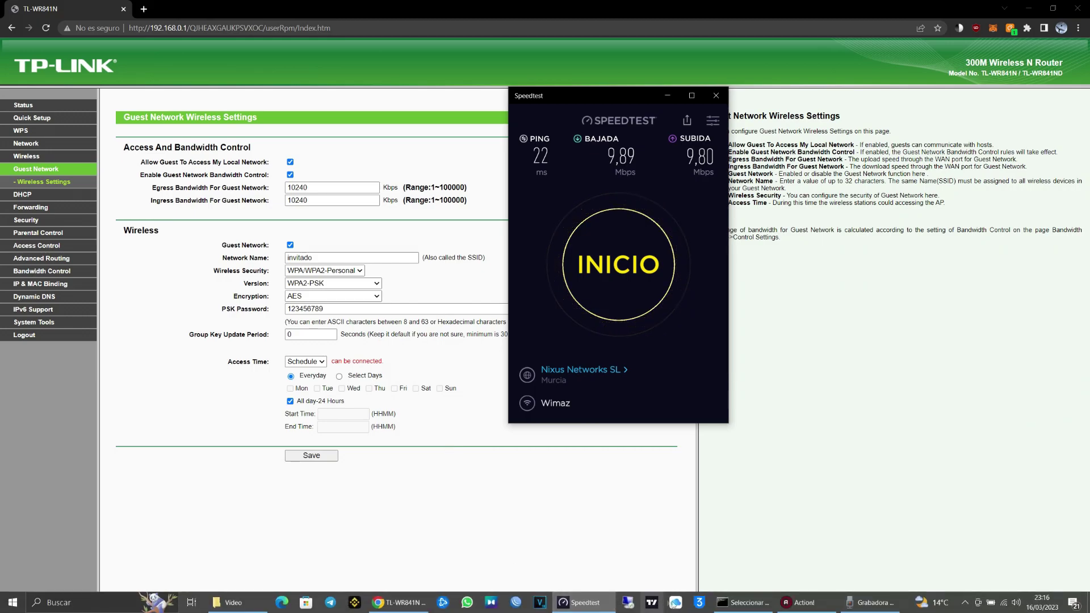